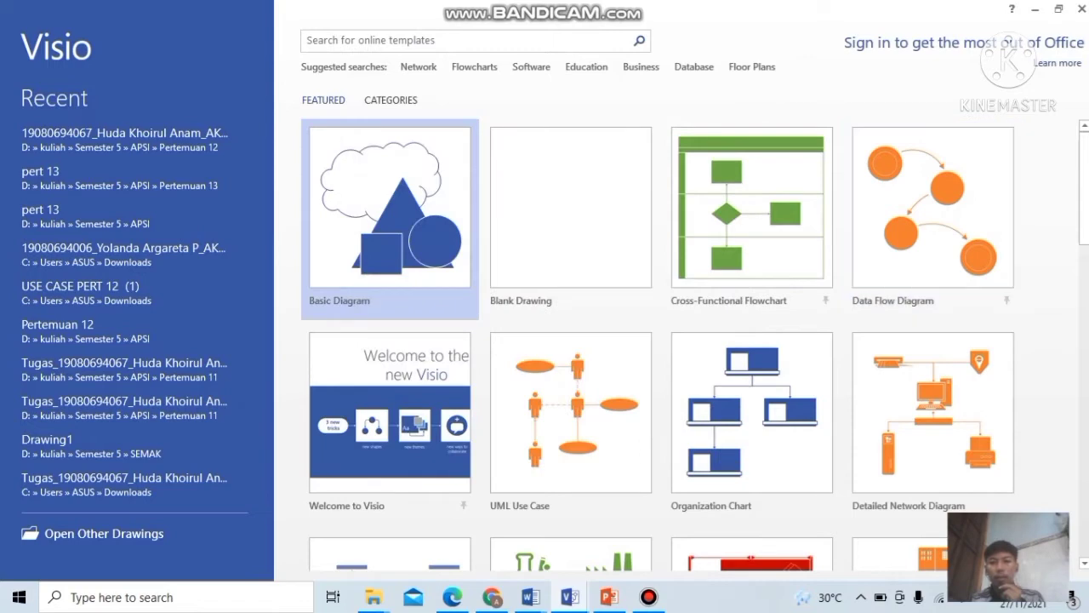
# Create a new drawing from the UML Use Case template
pyautogui.scroll(-3, 933, 221)
pyautogui.scroll(-1, 655, 340)
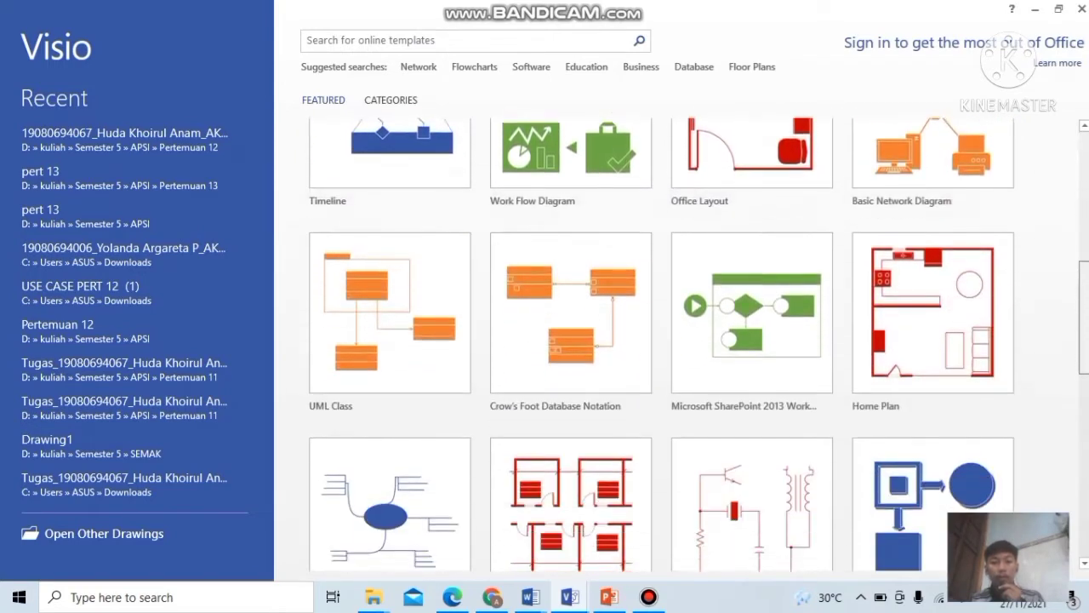
pyautogui.scroll(6, 655, 340)
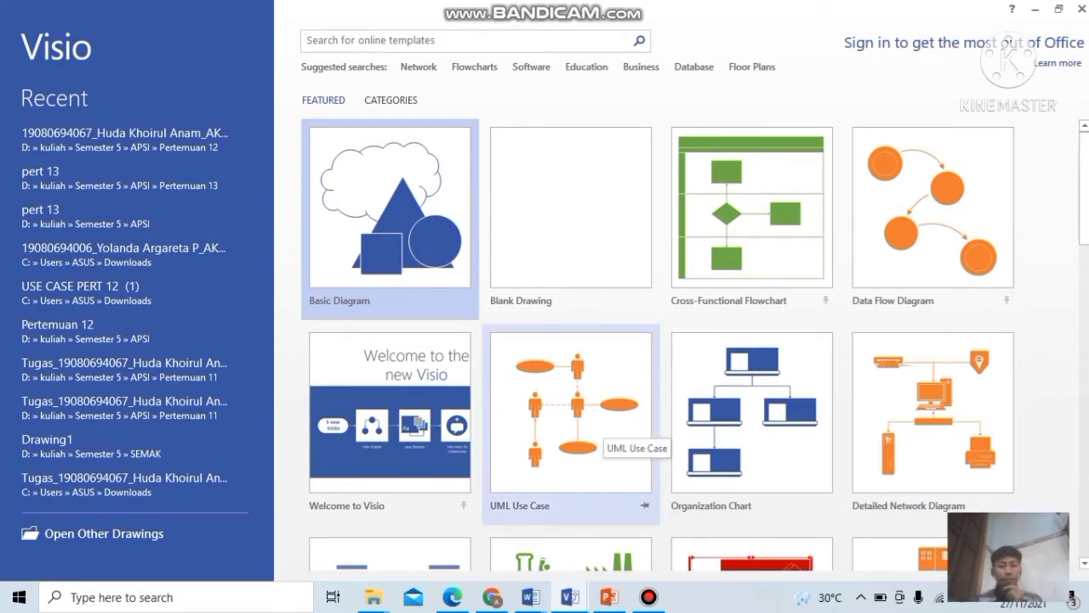
pyautogui.doubleClick(598, 426)
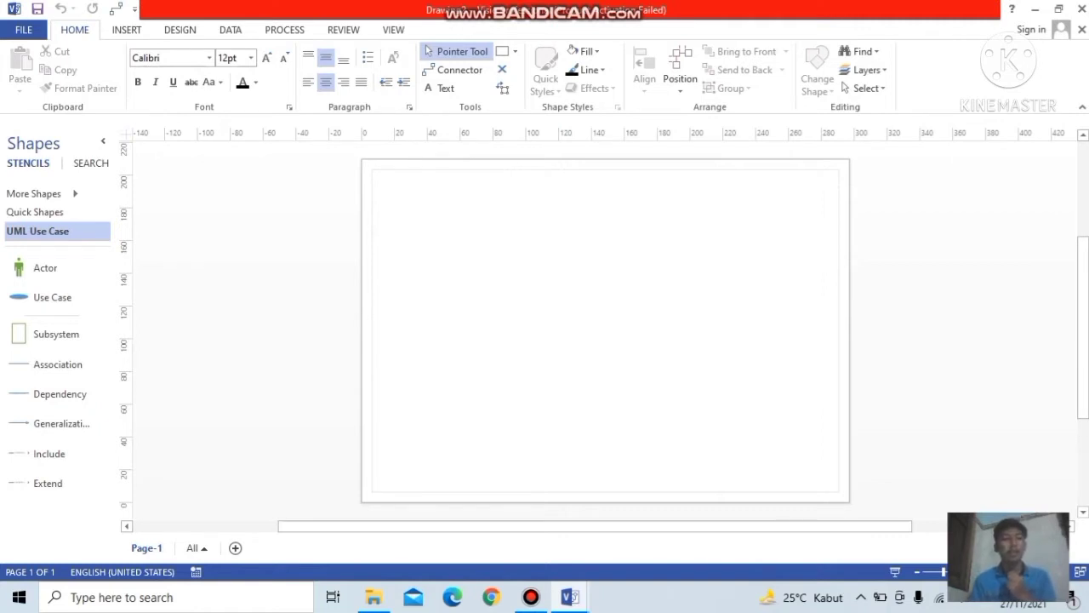
# Place a Subsystem shape at the page's upper middle and enlarge it to about 130 by 195 mm
pyautogui.click(50, 333)
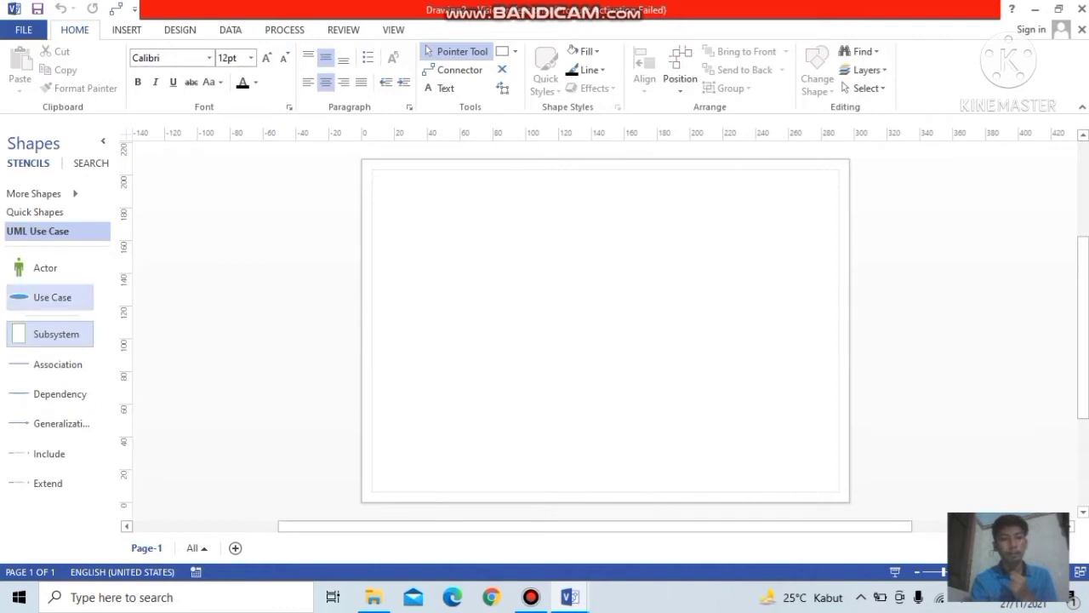
pyautogui.moveTo(50, 334); pyautogui.dragTo(574, 229)
pyautogui.moveTo(616, 292); pyautogui.dragTo(795, 544)
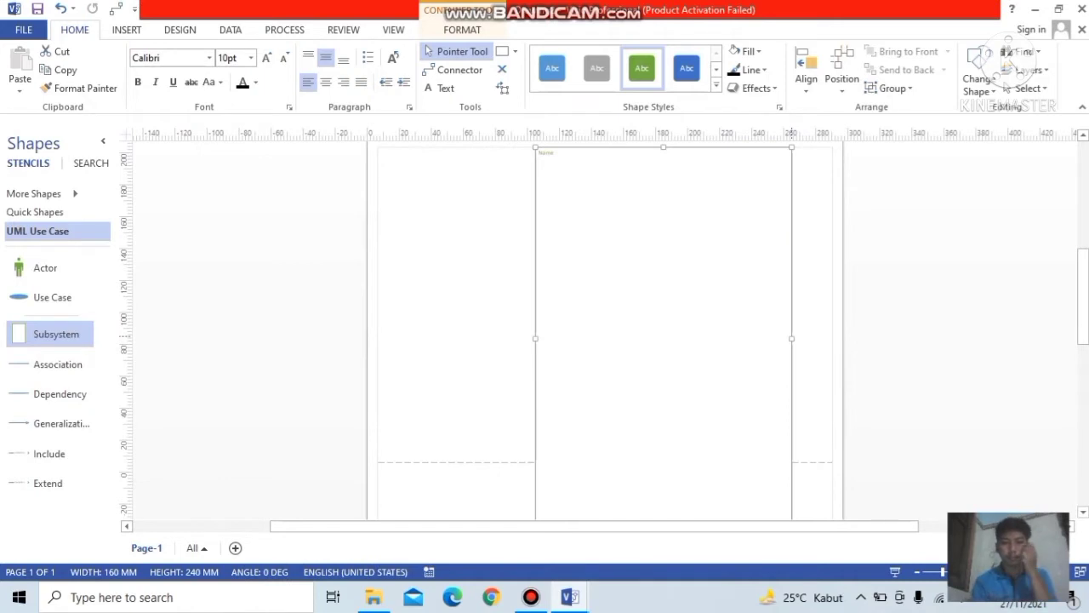
pyautogui.hotkey('ctrl', 'z')
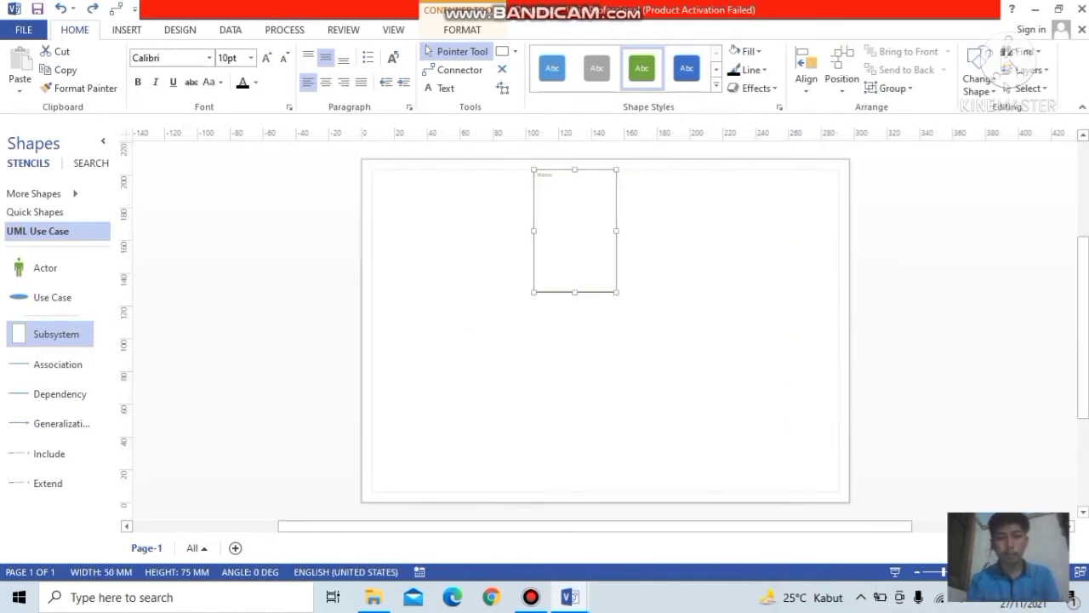
pyautogui.moveTo(616, 292); pyautogui.dragTo(747, 489)
# Title the subsystem "Sistem pembelian online" and extend its left edge outward so it is about 175 mm wide
pyautogui.doubleClick(544, 175)
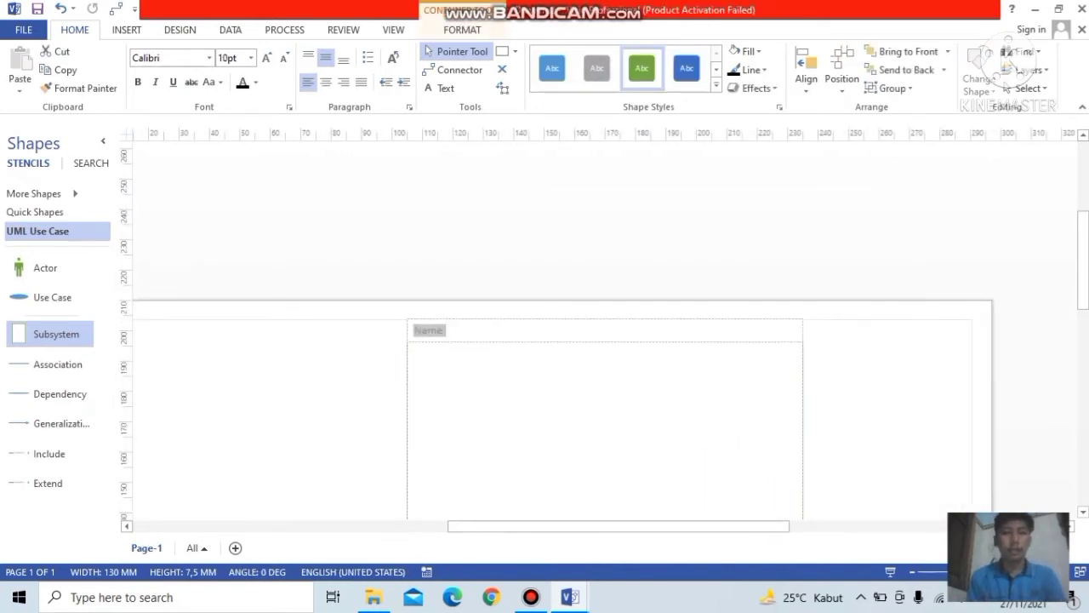
pyautogui.write('Sis')
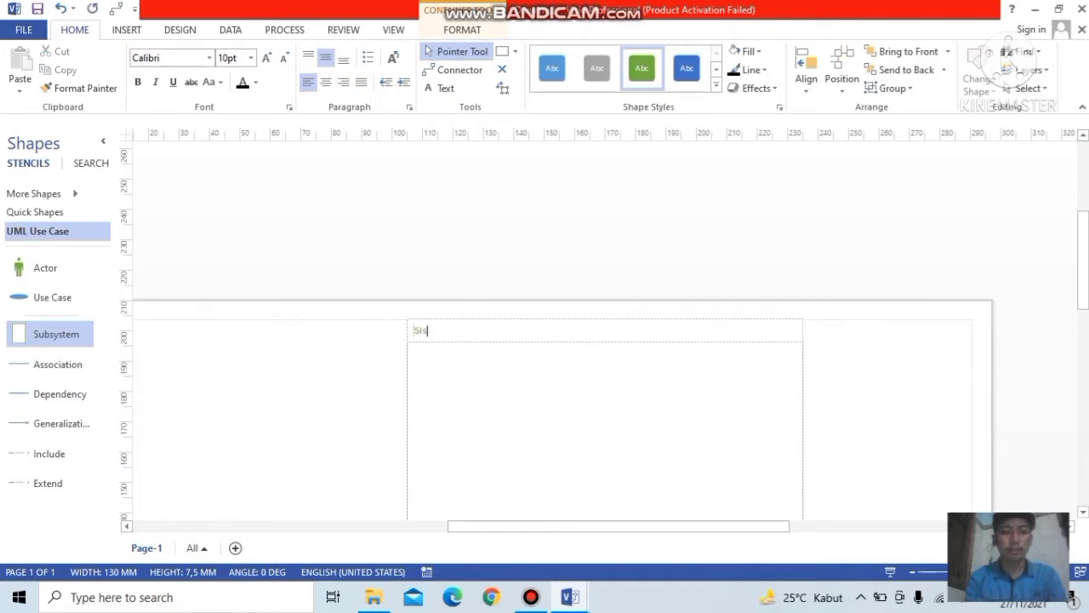
pyautogui.write('tem pembe')
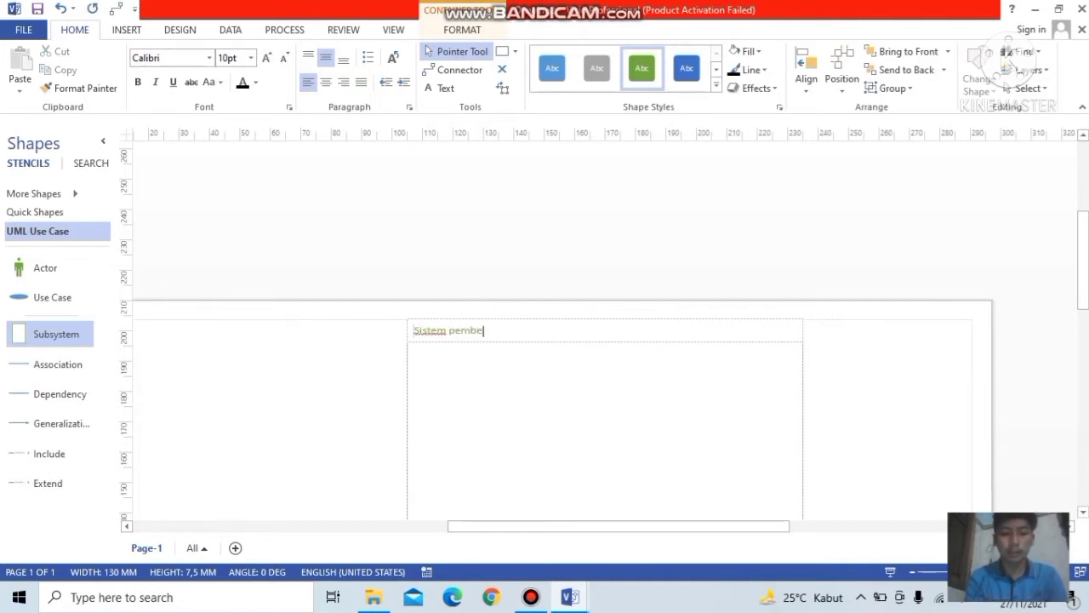
pyautogui.write('lian online')
pyautogui.press('Escape')
pyautogui.press('Escape')
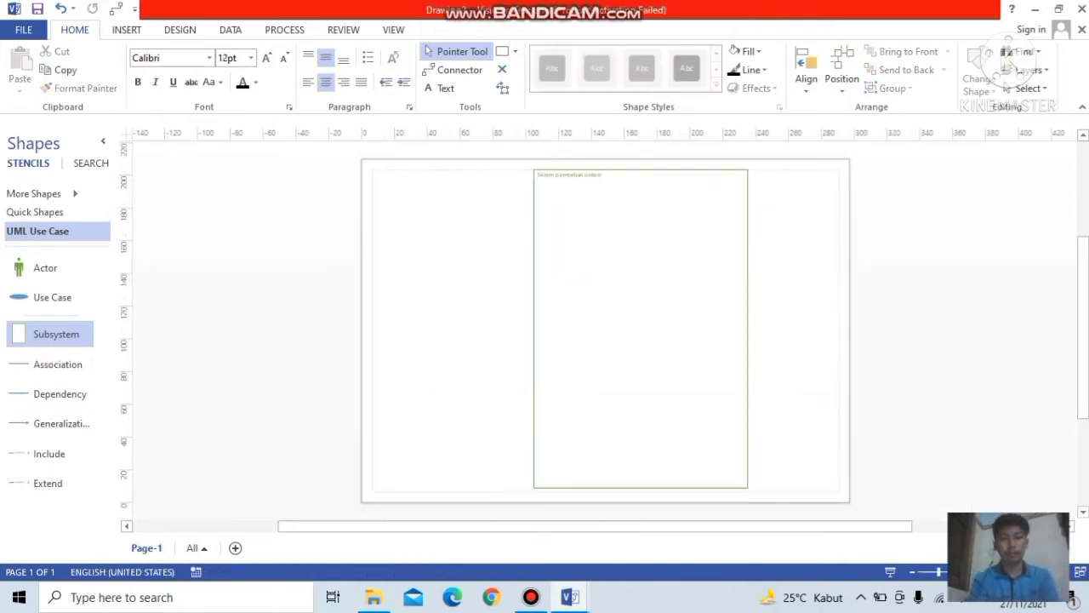
pyautogui.click(568, 174)
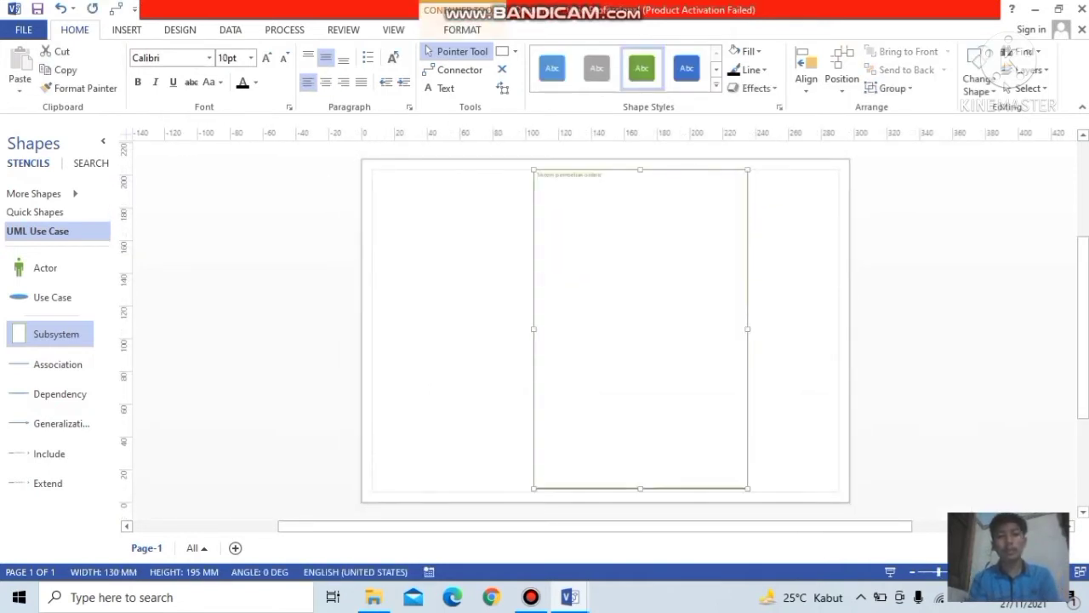
pyautogui.moveTo(534, 329); pyautogui.dragTo(460, 329)
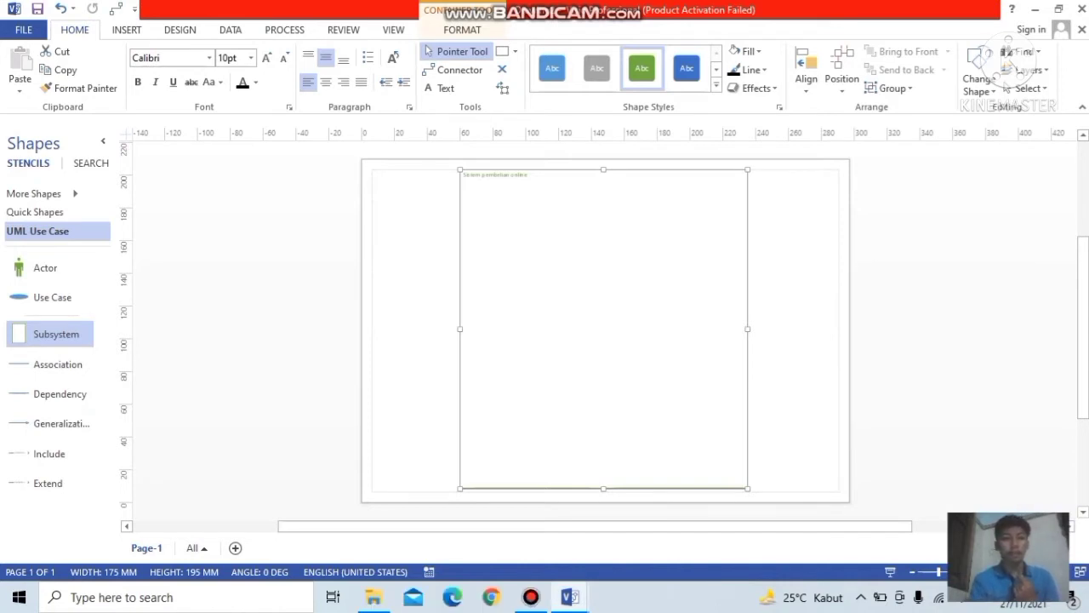
# Place an Actor outside the subsystem, near the page's upper left corner, and label it "pembeli"
pyautogui.moveTo(19, 267); pyautogui.dragTo(395, 217)
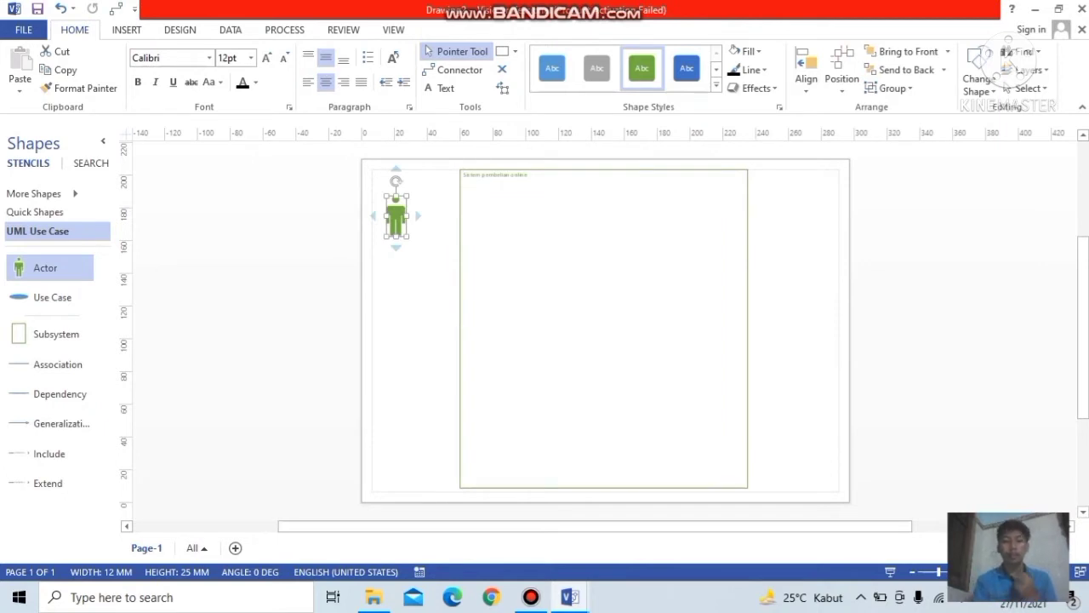
pyautogui.doubleClick(396, 216)
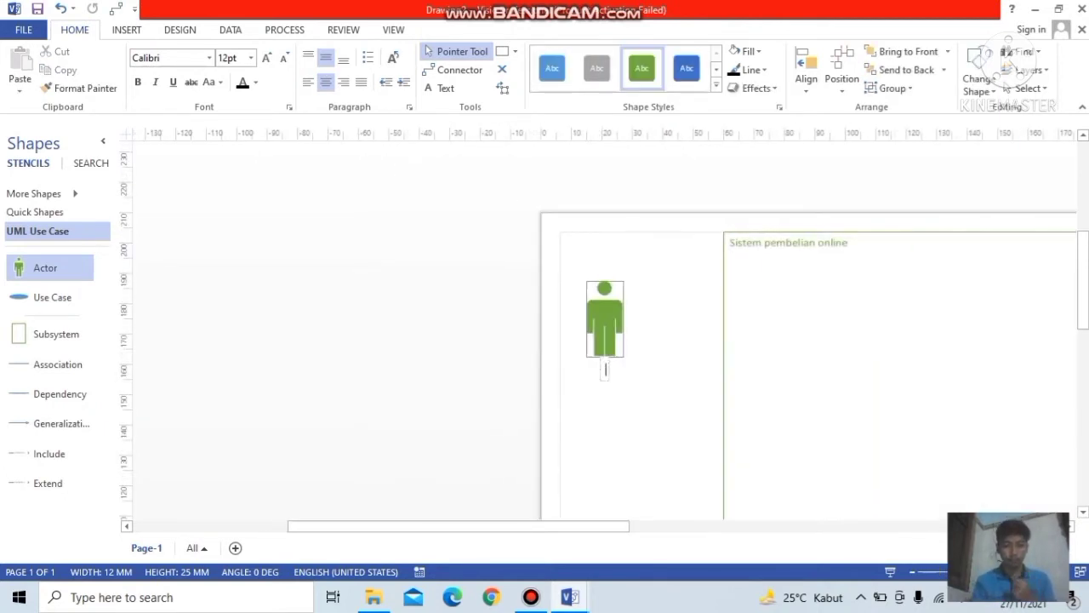
pyautogui.write('pembeli')
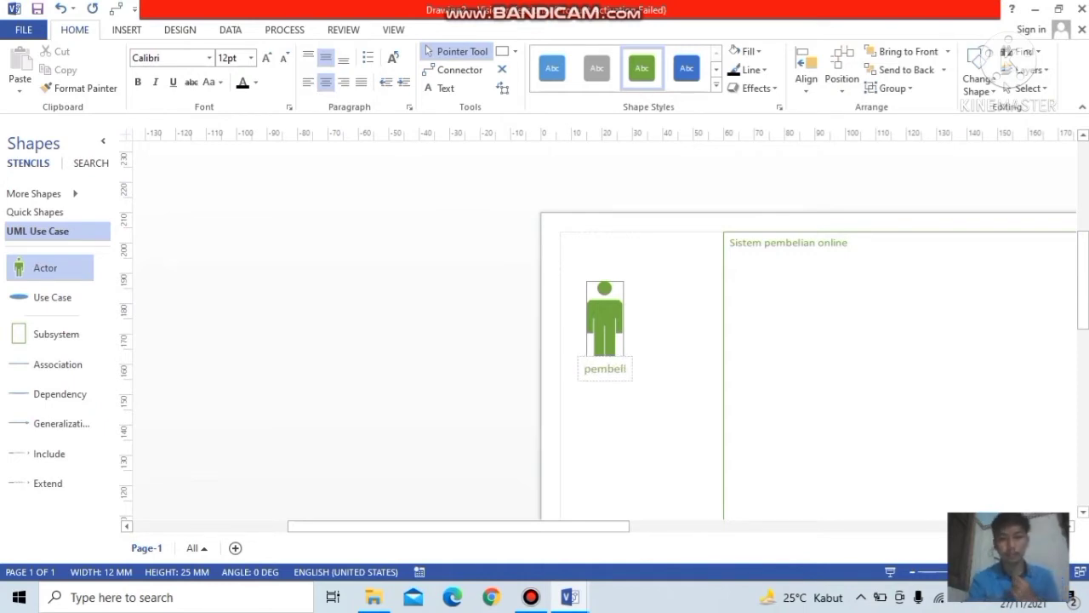
pyautogui.click(417, 255)
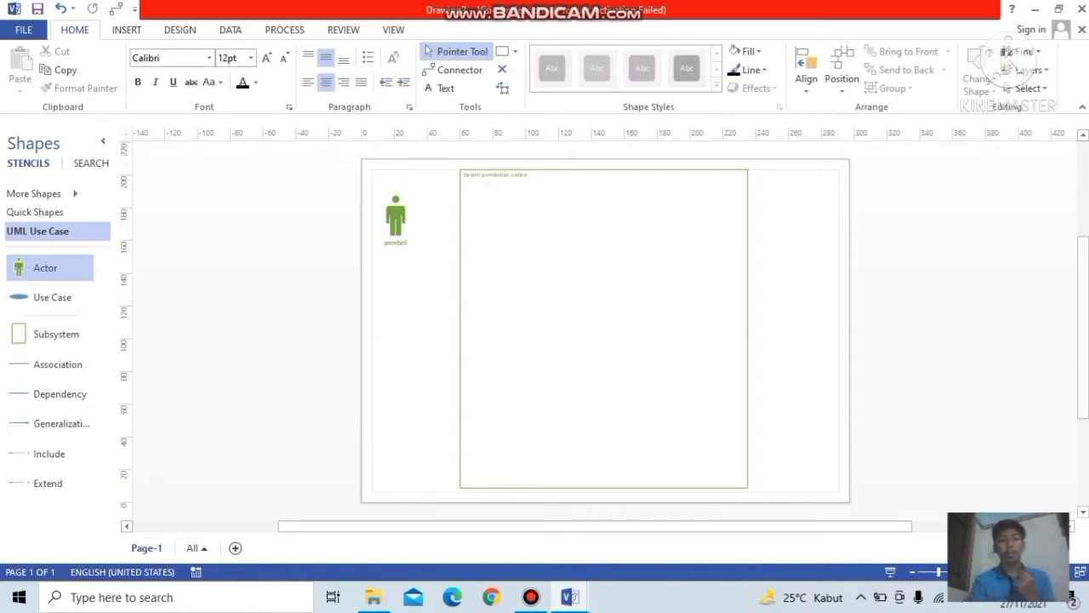
# Add a Use Case inside the subsystem's upper left area, level with the actor, and label it "pendaftaran"
pyautogui.moveTo(52, 297); pyautogui.dragTo(509, 205)
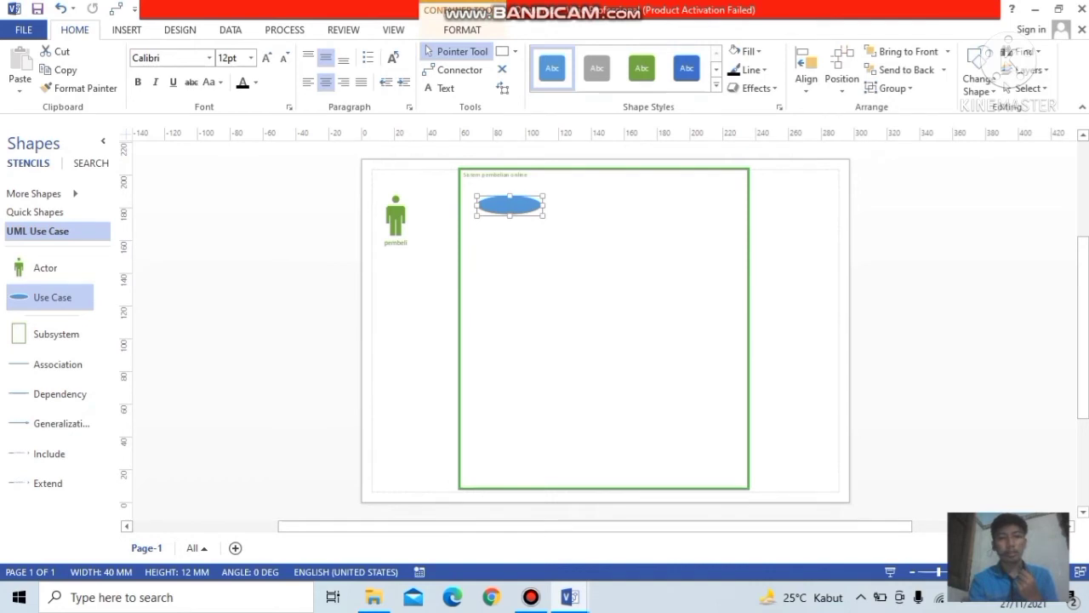
pyautogui.doubleClick(510, 205)
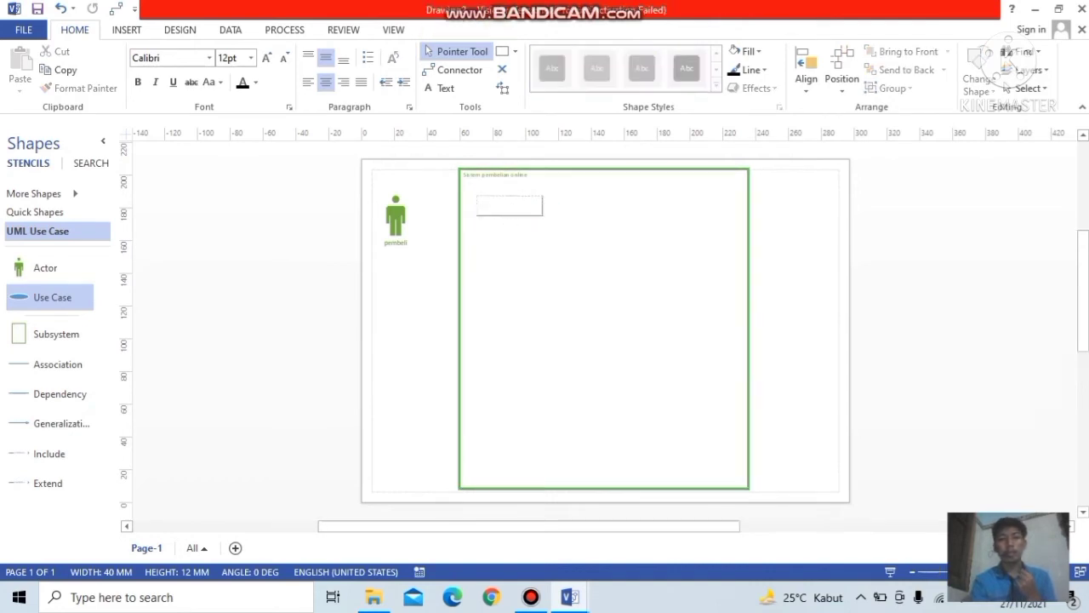
pyautogui.write('pen')
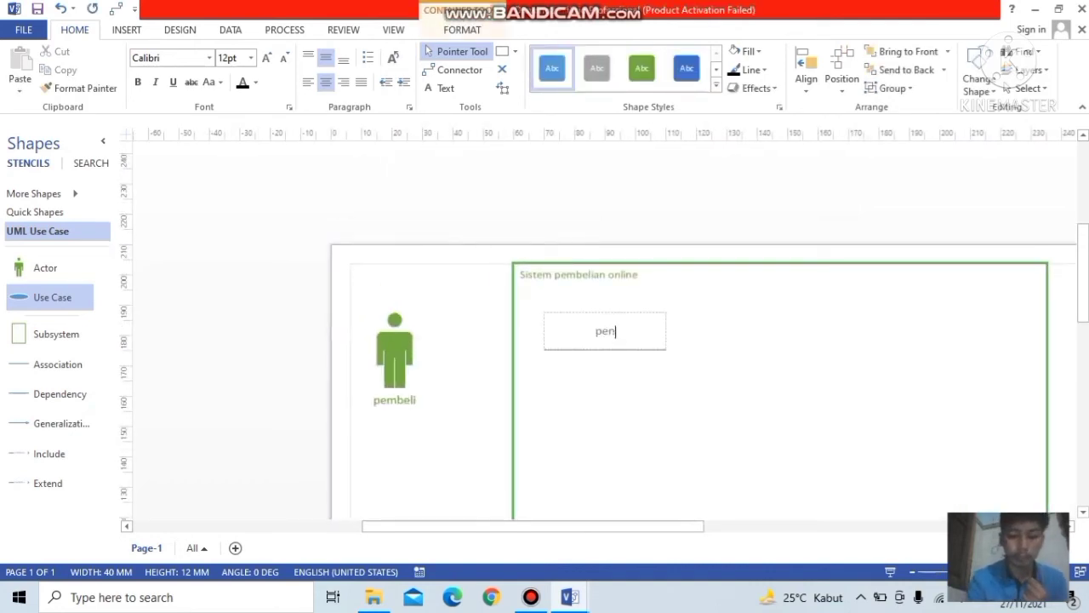
pyautogui.write('d')
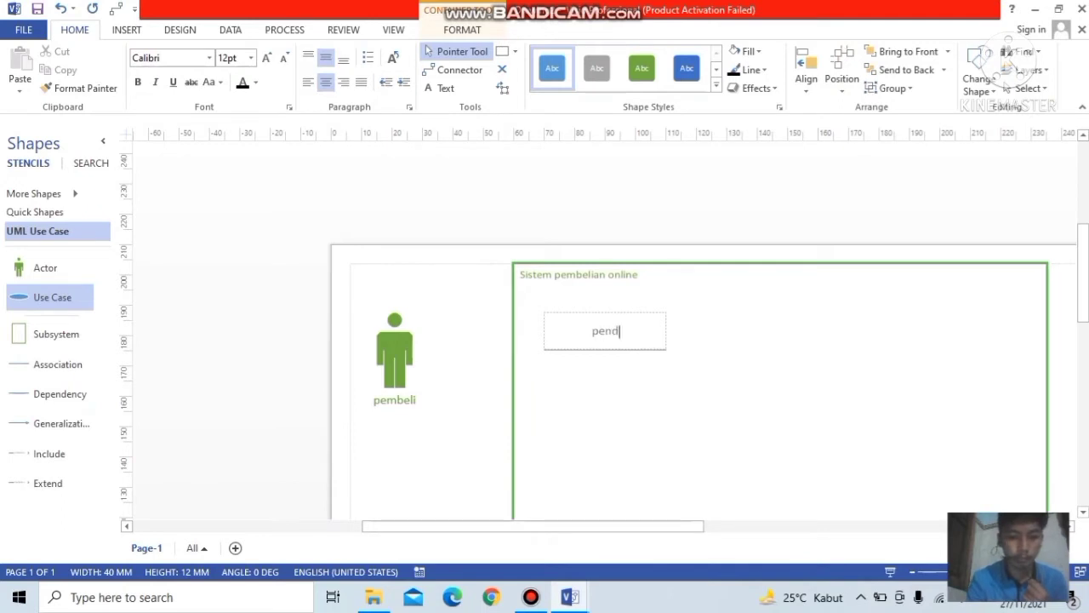
pyautogui.write('afta')
pyautogui.write('n')
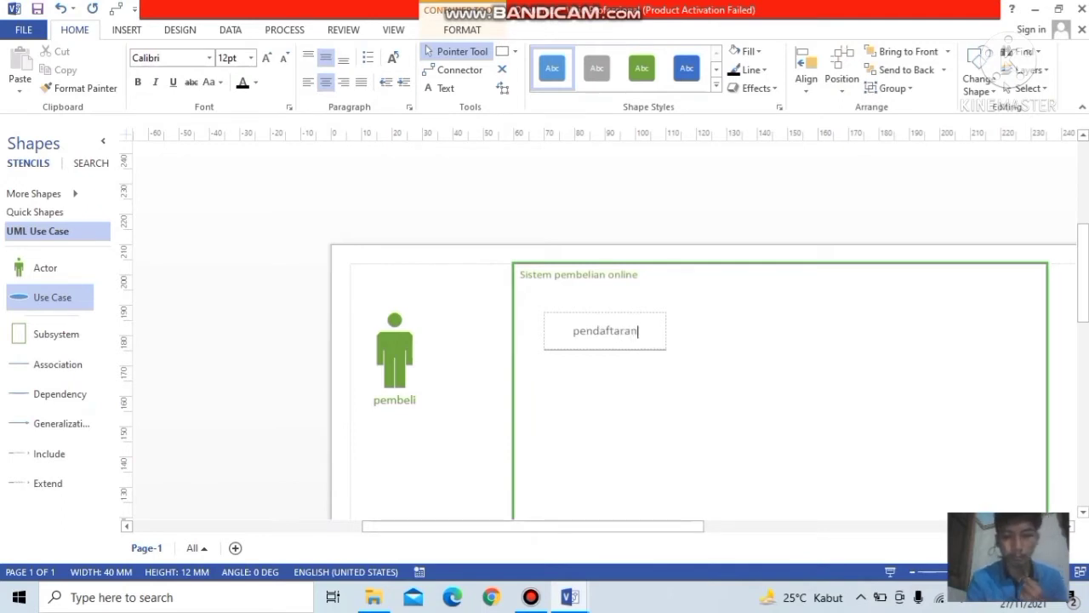
pyautogui.press('Escape')
pyautogui.press('Escape')
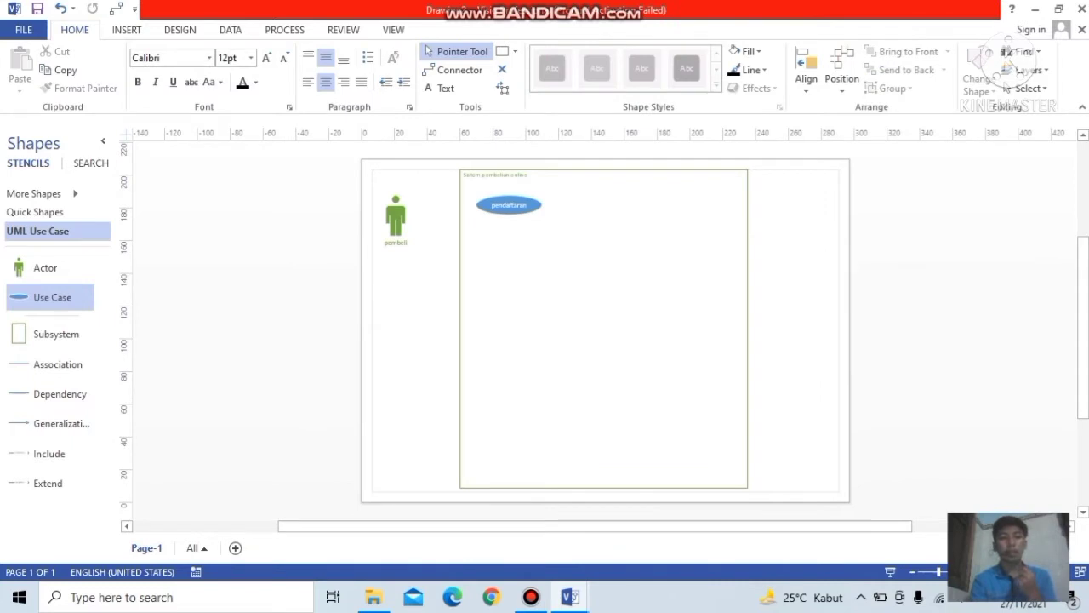
# Connect the pendaftaran use case to the pembeli actor with an association line
pyautogui.click(458, 70)
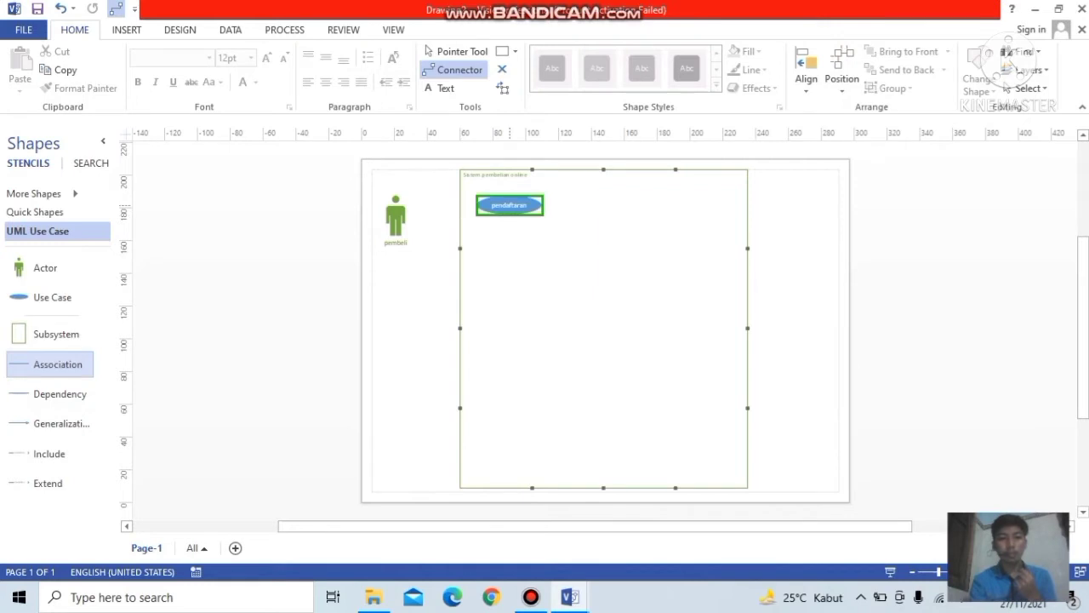
pyautogui.moveTo(508, 206)
pyautogui.mouseDown()
pyautogui.moveTo(433, 224)
pyautogui.moveTo(406, 215)
pyautogui.mouseUp()
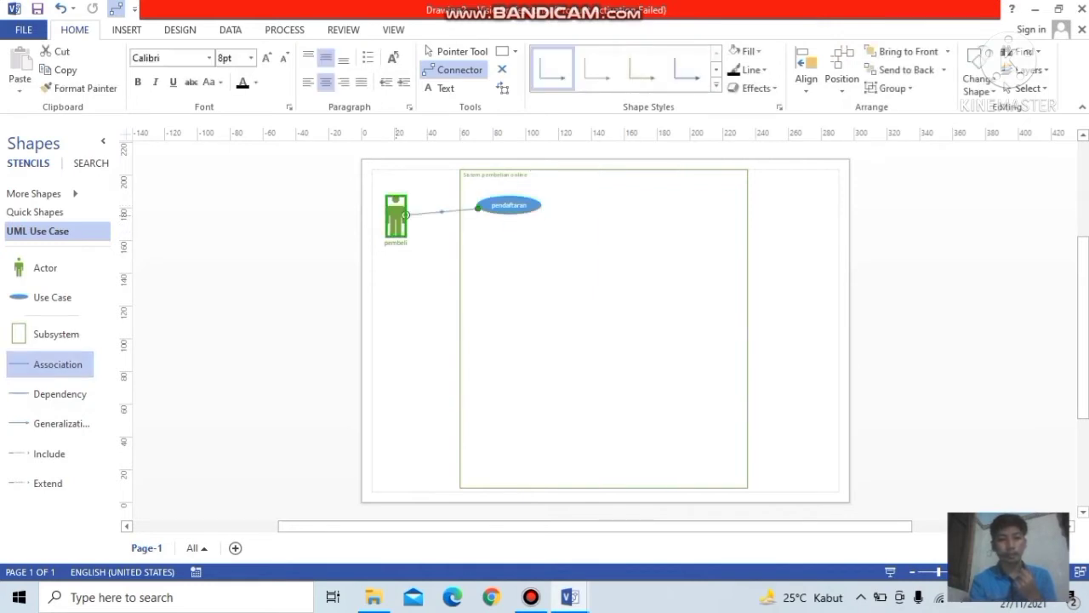